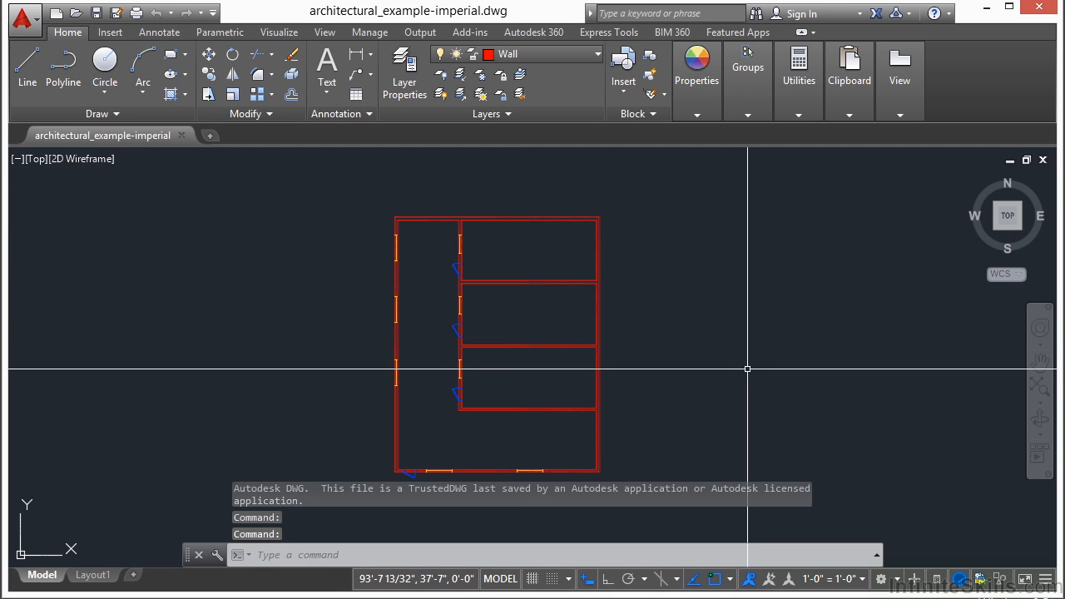
Turn off the current Wall layer by picking one of the plan's wall lines and accepting that it is current
{"action": "middle_click_drag", "start_coordinate": [662, 379], "coordinate": [657, 339]}
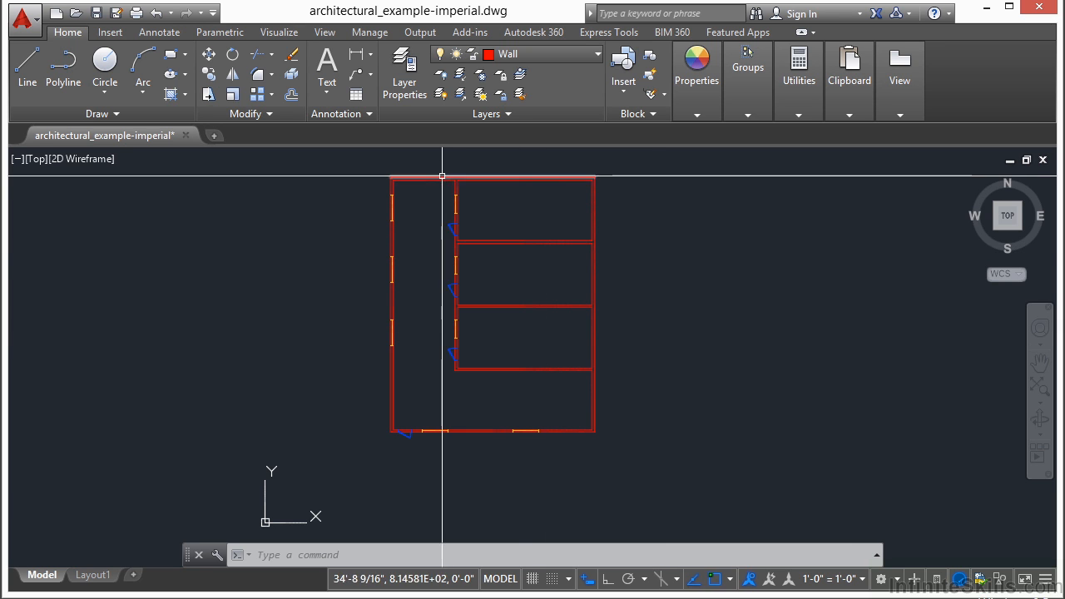
{"action": "left_click", "coordinate": [442, 77]}
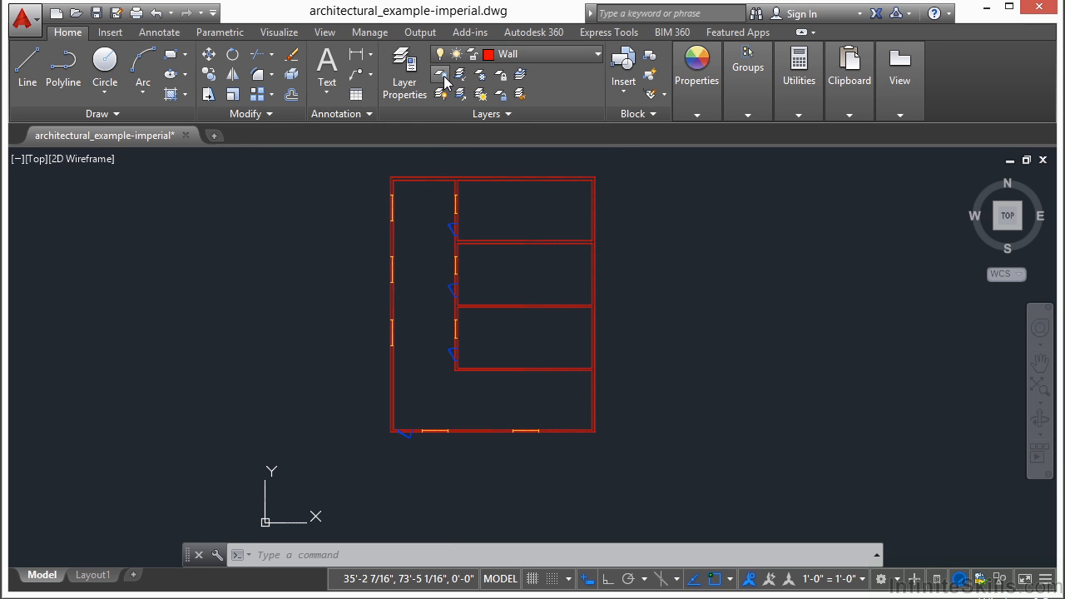
{"action": "left_click", "coordinate": [431, 175]}
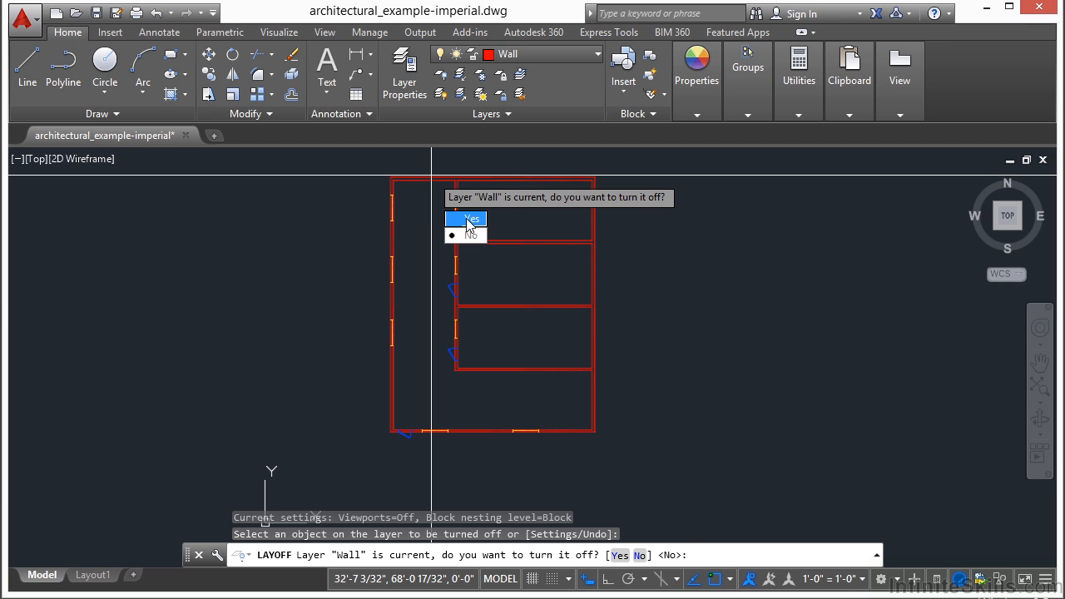
{"action": "left_click", "coordinate": [469, 221]}
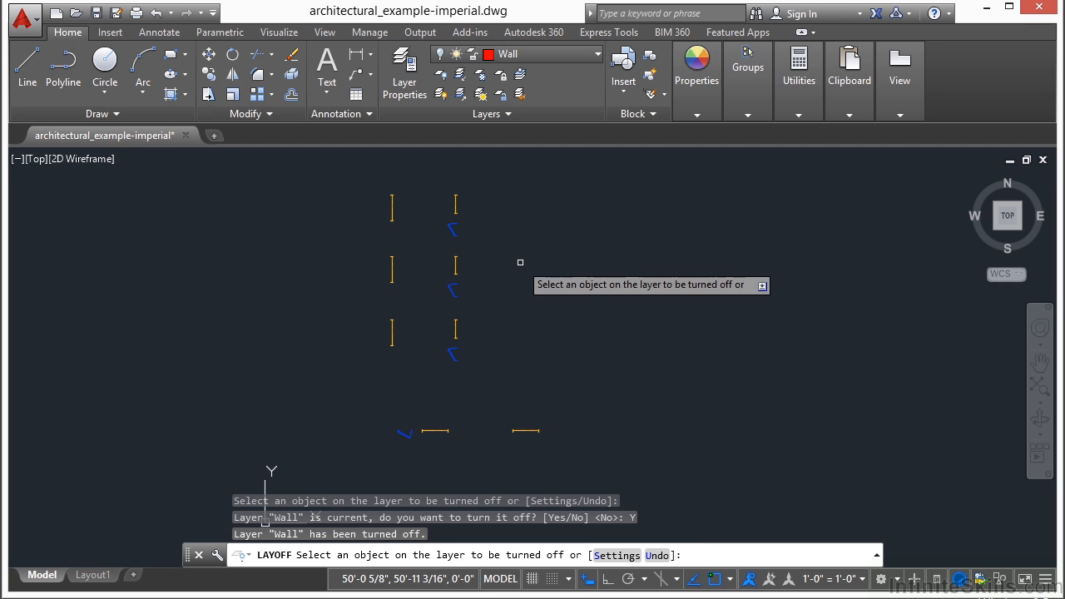
{"action": "key", "text": "Return"}
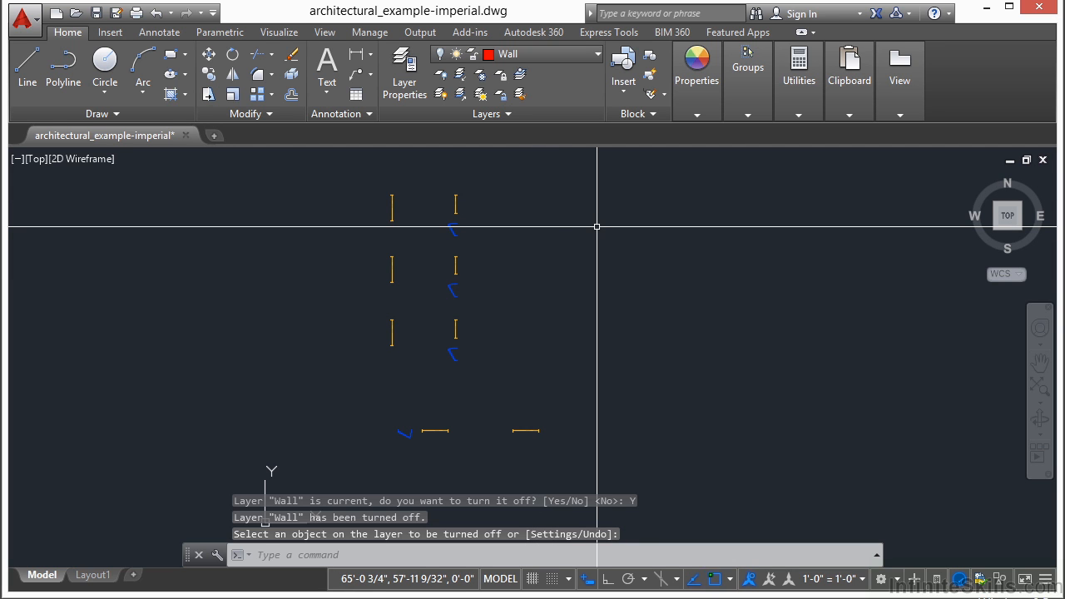
Draw a single steep diagonal line in the empty area east of the floor plan while the Wall layer is off
{"action": "type", "text": "l"}
{"action": "key", "text": "Return"}
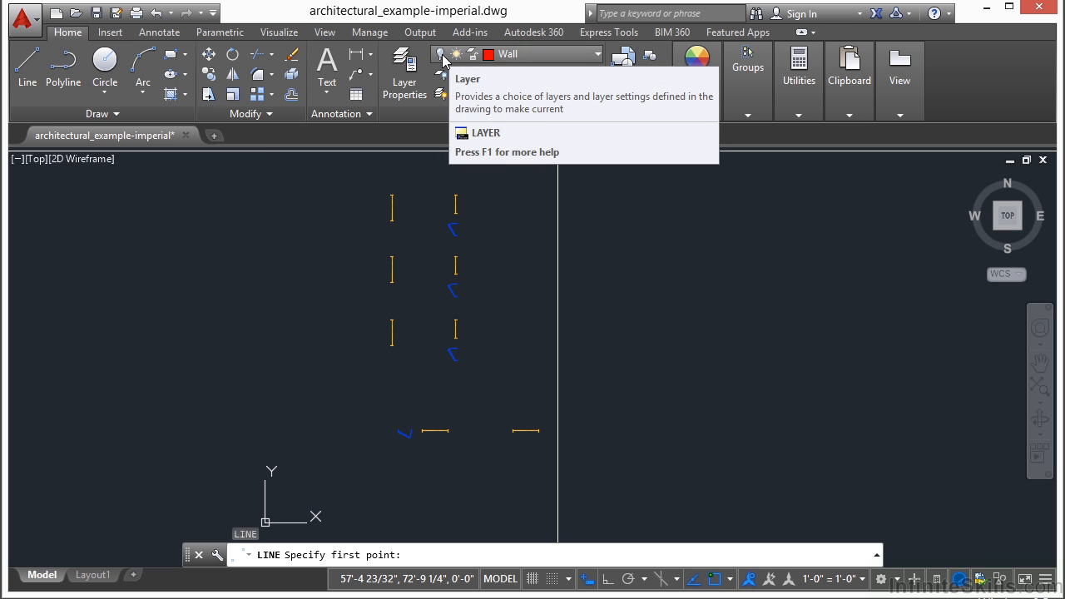
{"action": "left_click", "coordinate": [757, 210]}
{"action": "left_click", "coordinate": [802, 352]}
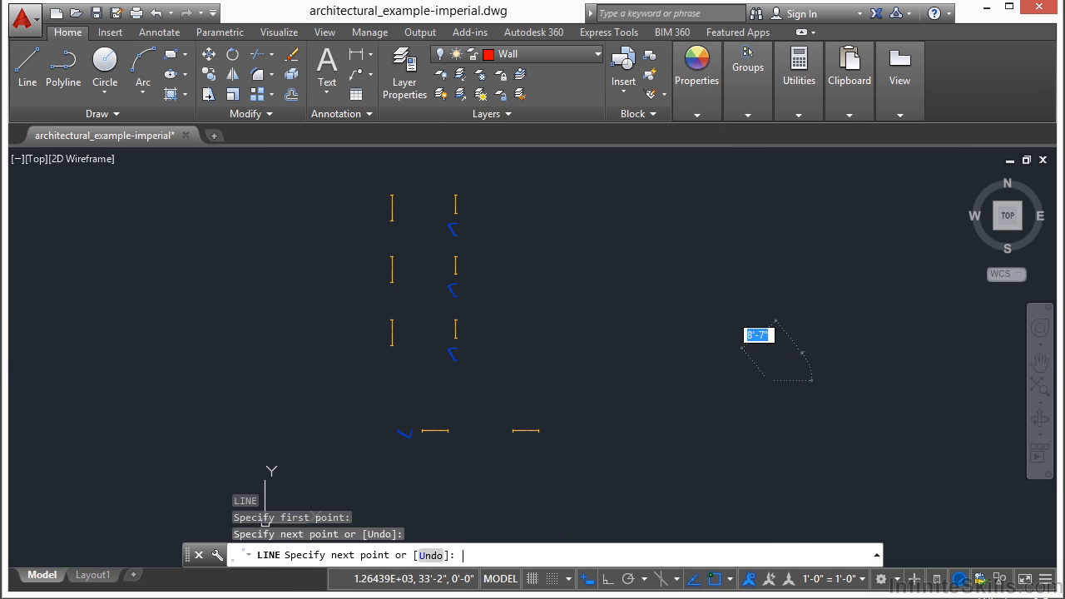
{"action": "key", "text": "Return"}
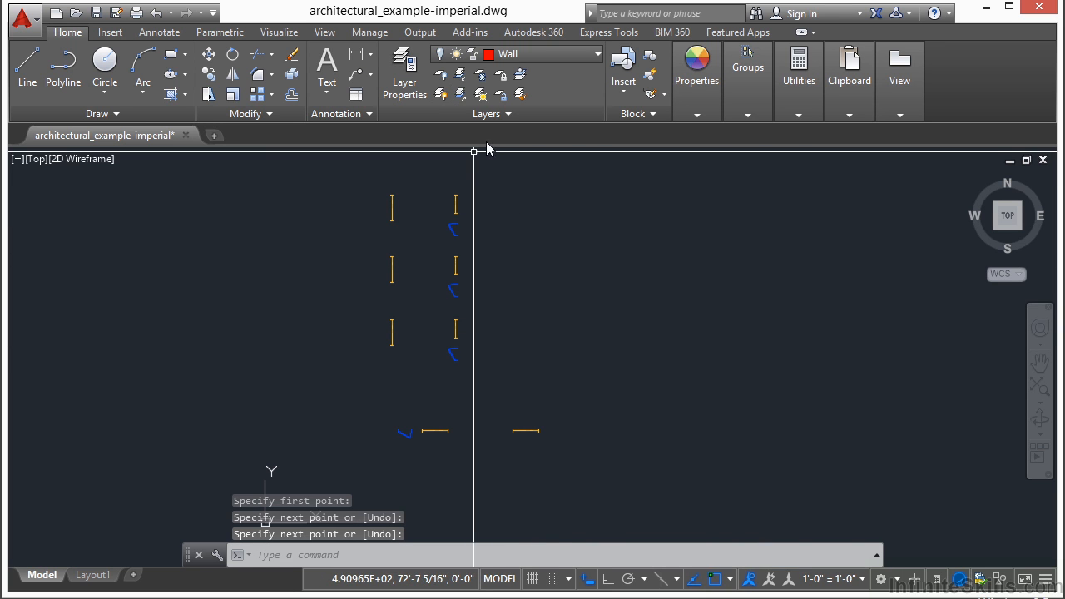
Turn all layers back on and erase the diagonal test line beside the floor plan
{"action": "left_click", "coordinate": [442, 96]}
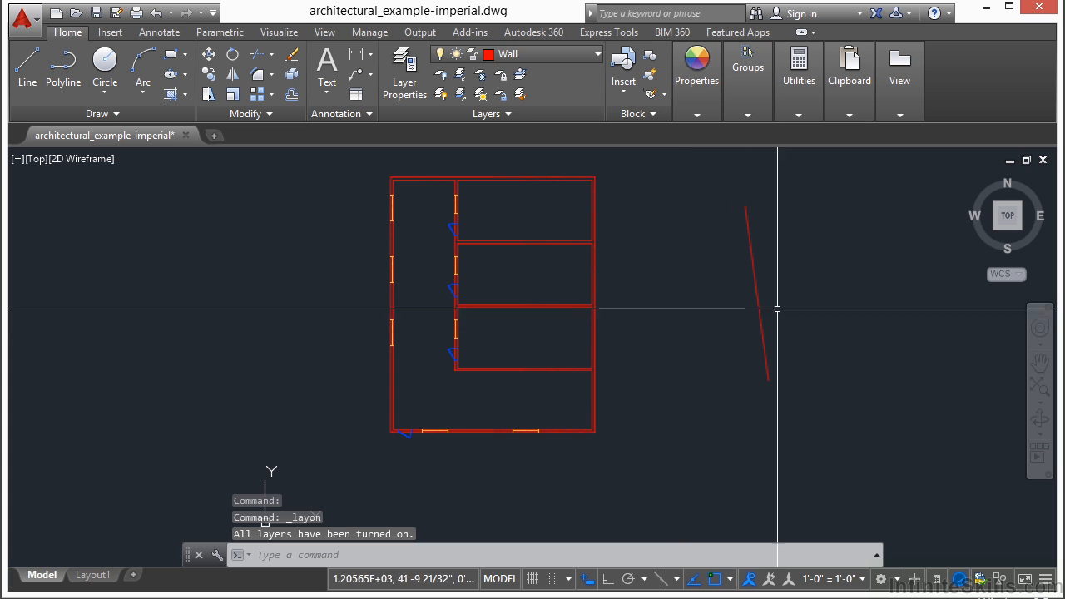
{"action": "left_click", "coordinate": [770, 280]}
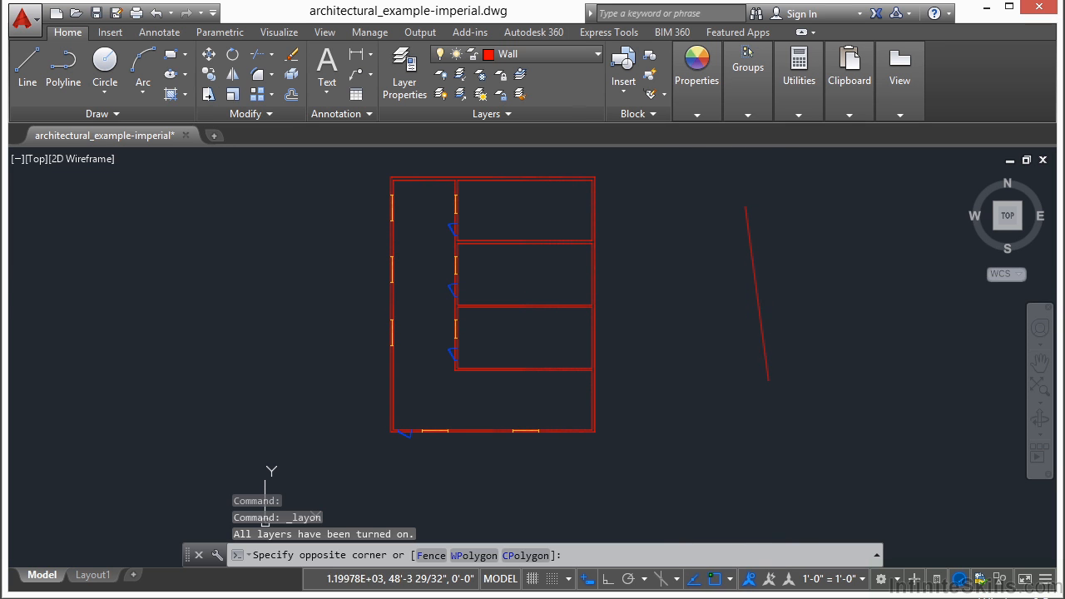
{"action": "left_click", "coordinate": [708, 298]}
{"action": "left_click", "coordinate": [292, 54]}
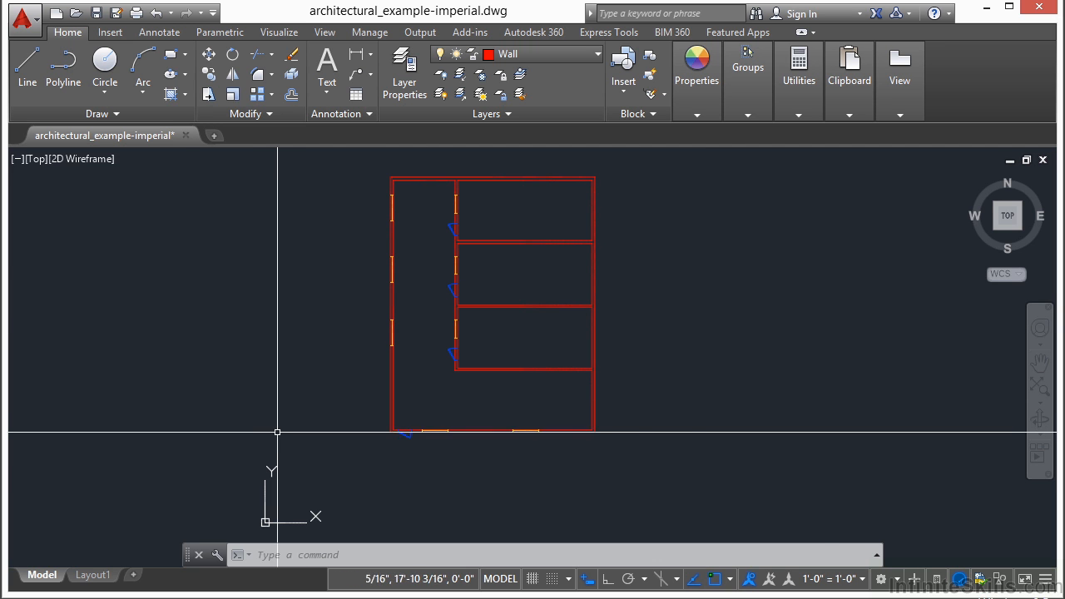
Fit the whole floor plan inside the Layout1 viewport and lock the viewport's display
{"action": "left_click", "coordinate": [92, 575]}
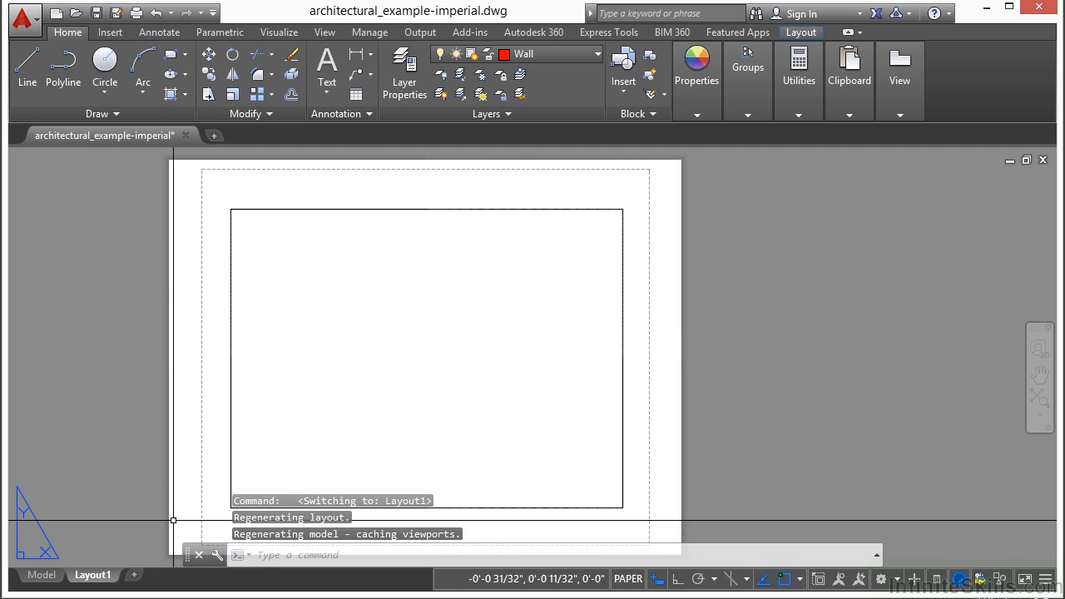
{"action": "double_click", "coordinate": [527, 333]}
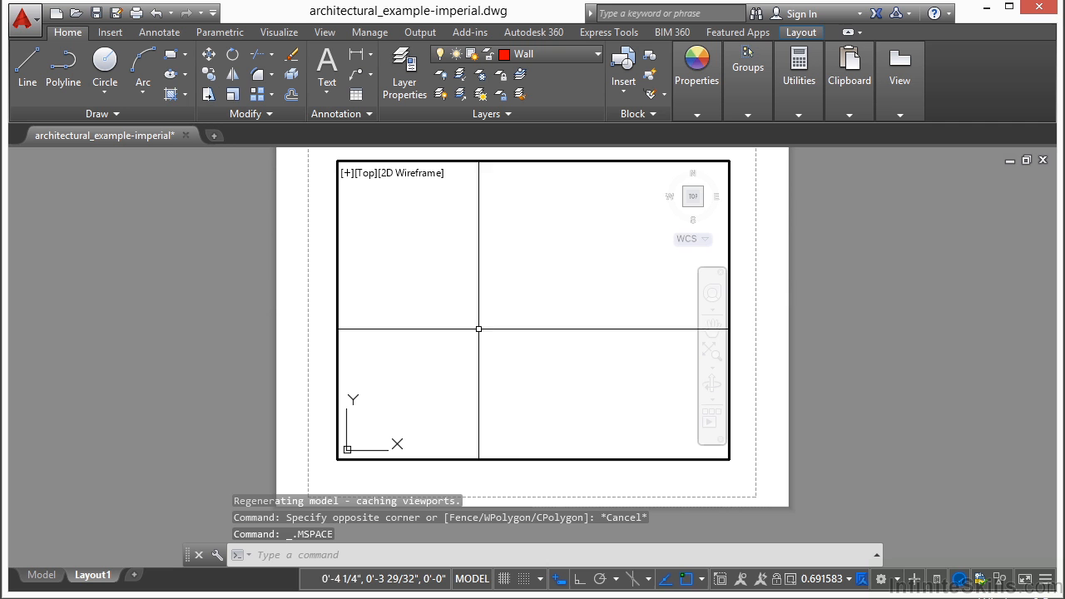
{"action": "middle_click", "coordinate": [553, 337]}
{"action": "middle_click", "coordinate": [553, 338]}
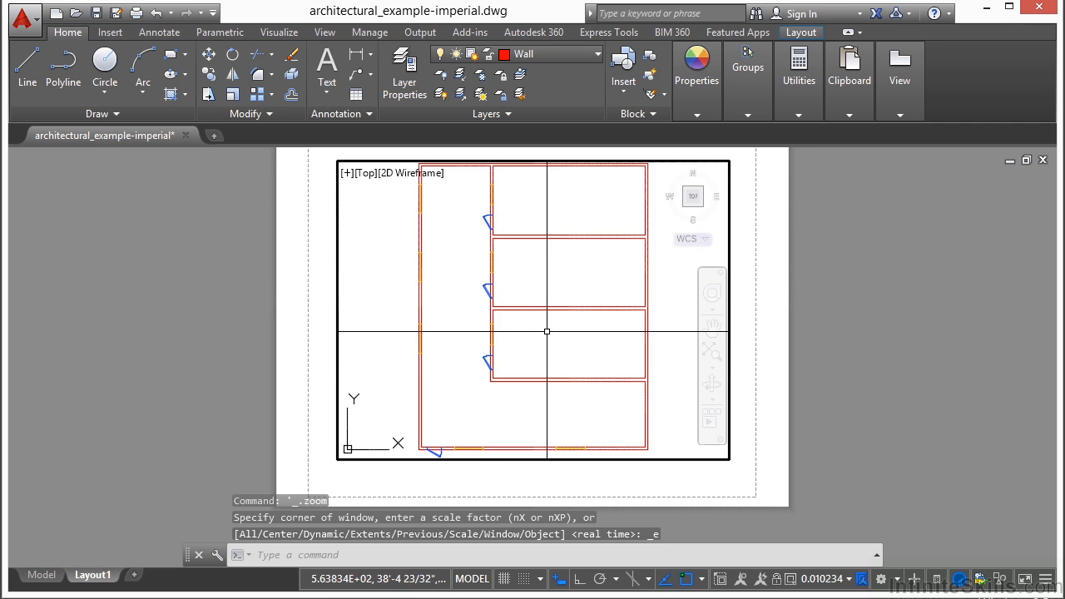
{"action": "scroll", "coordinate": [529, 268], "scroll_direction": "up", "scroll_amount": 2}
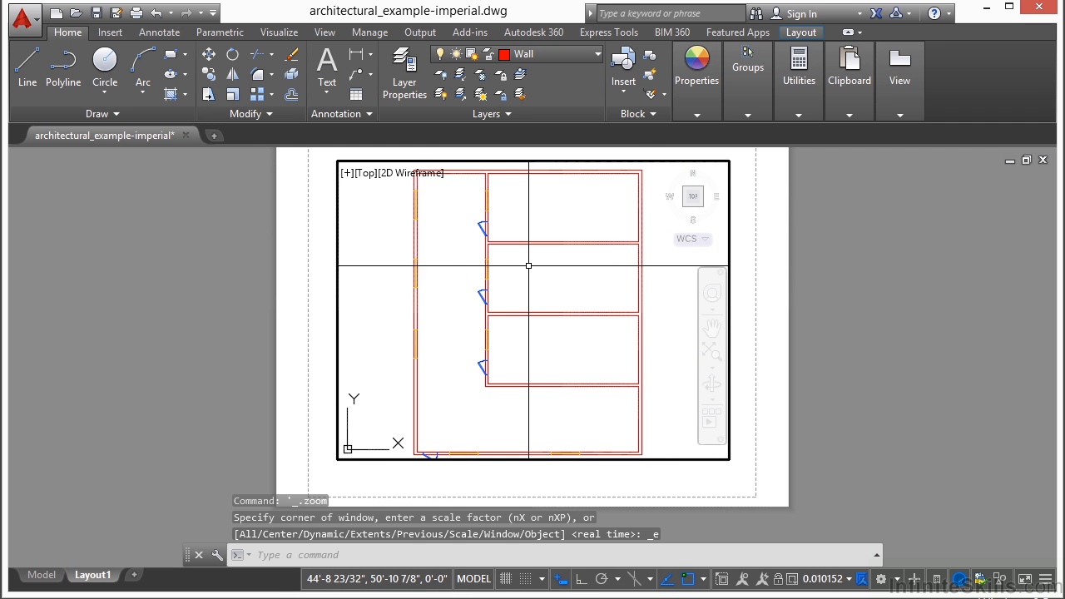
{"action": "left_click", "coordinate": [778, 579]}
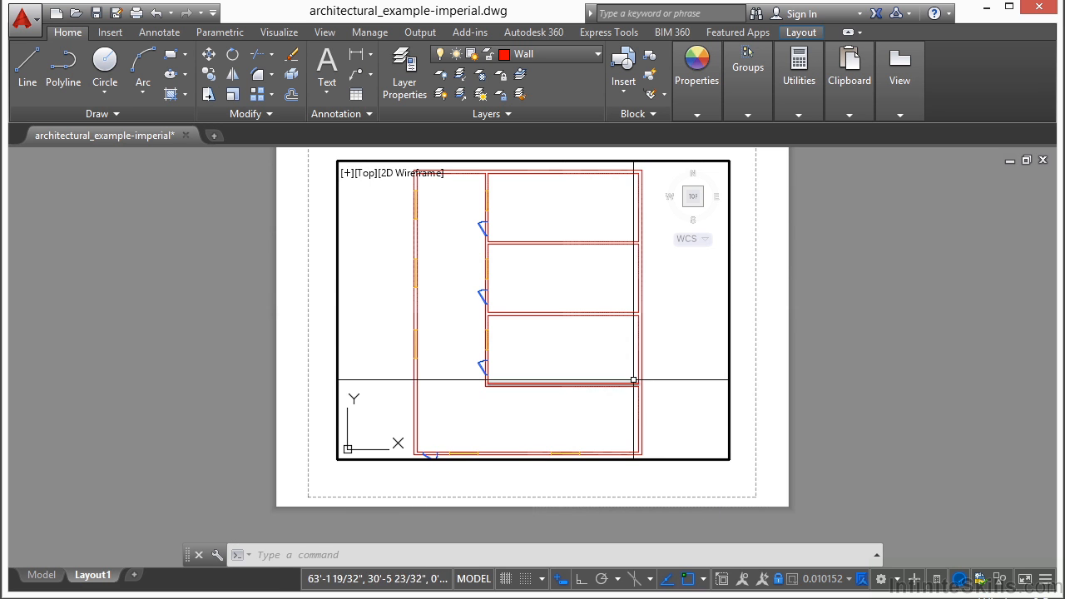
Examine how the locked viewport and the sheet behave while zooming in and out on Layout1
{"action": "double_click", "coordinate": [299, 183]}
{"action": "scroll", "coordinate": [446, 252], "scroll_direction": "down", "scroll_amount": 1}
{"action": "scroll", "coordinate": [483, 250], "scroll_direction": "up", "scroll_amount": 5}
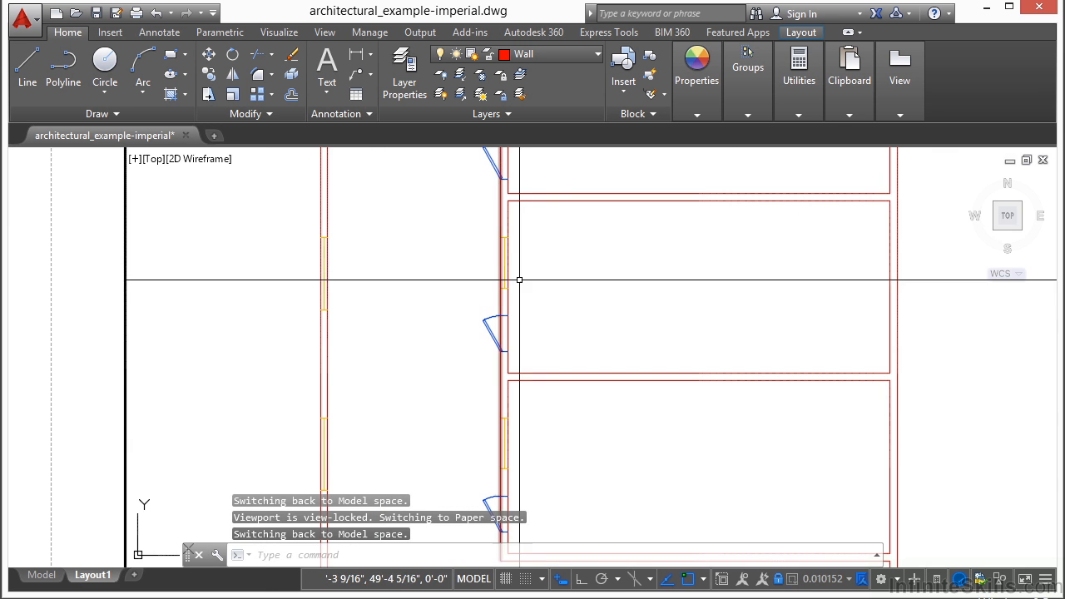
{"action": "scroll", "coordinate": [544, 330], "scroll_direction": "down", "scroll_amount": 3}
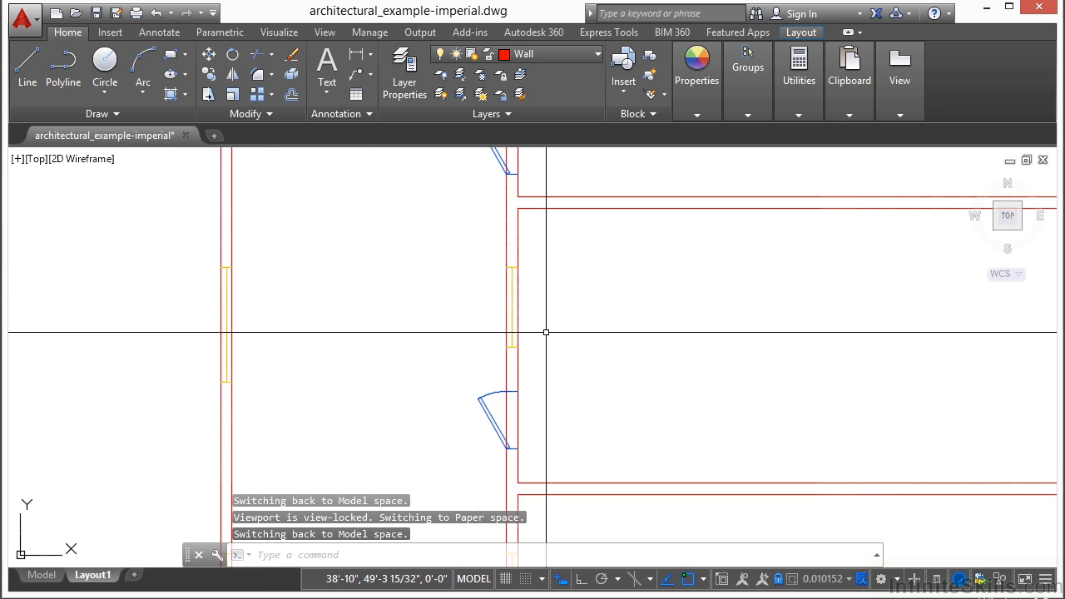
{"action": "scroll", "coordinate": [590, 330], "scroll_direction": "down", "scroll_amount": 2}
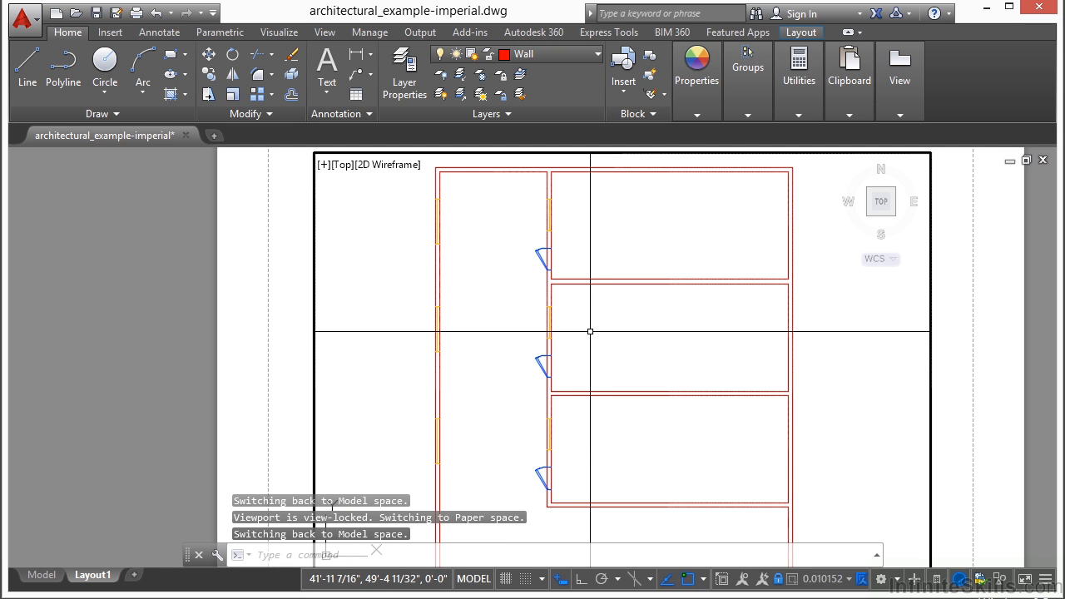
{"action": "scroll", "coordinate": [582, 329], "scroll_direction": "down", "scroll_amount": 2}
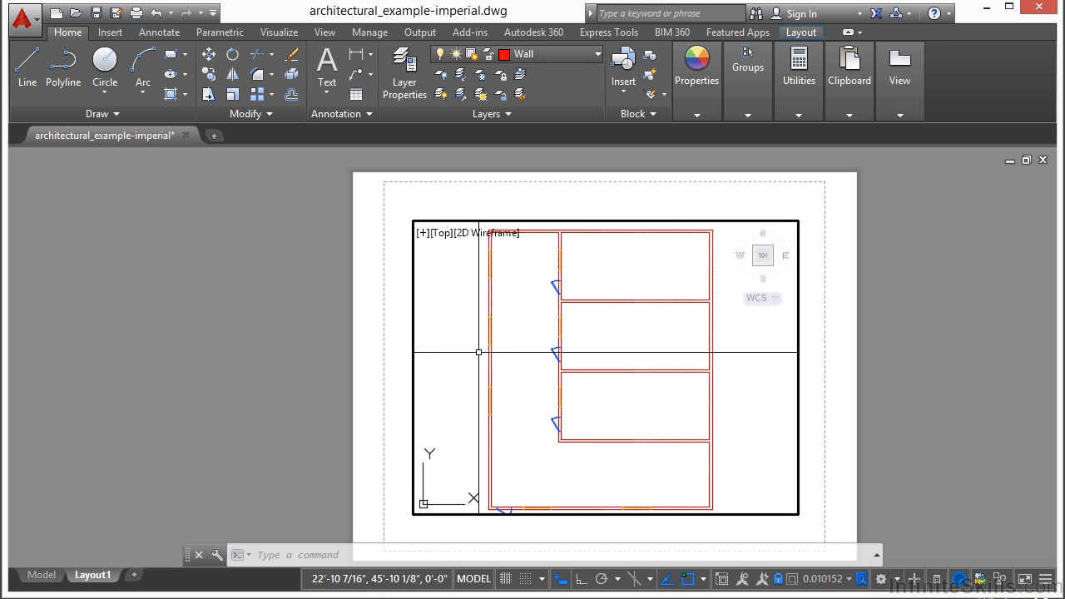
{"action": "scroll", "coordinate": [431, 338], "scroll_direction": "down", "scroll_amount": 2}
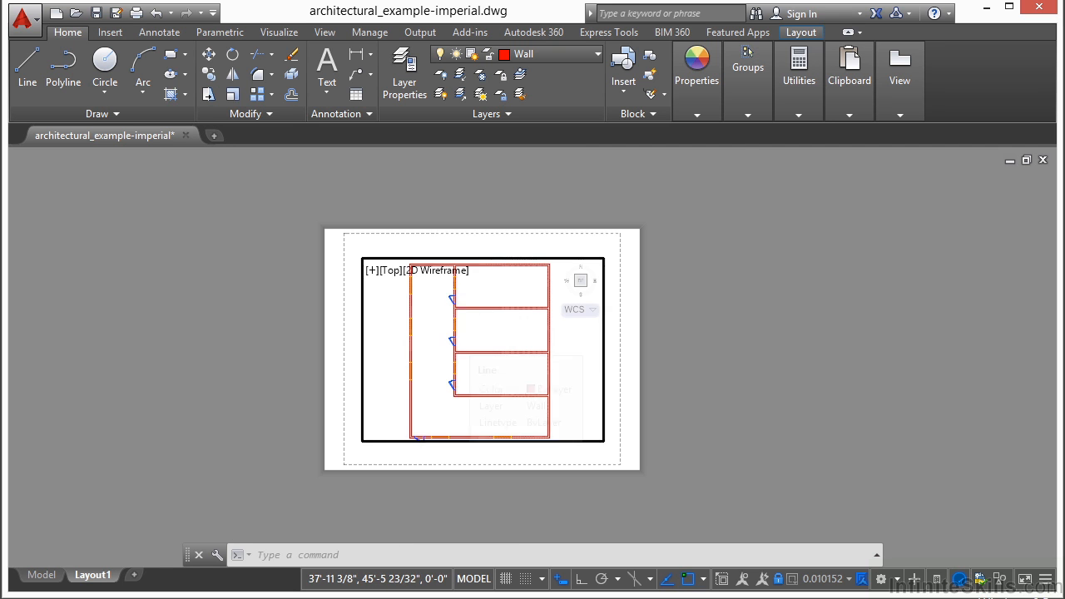
{"action": "scroll", "coordinate": [455, 341], "scroll_direction": "up", "scroll_amount": 2}
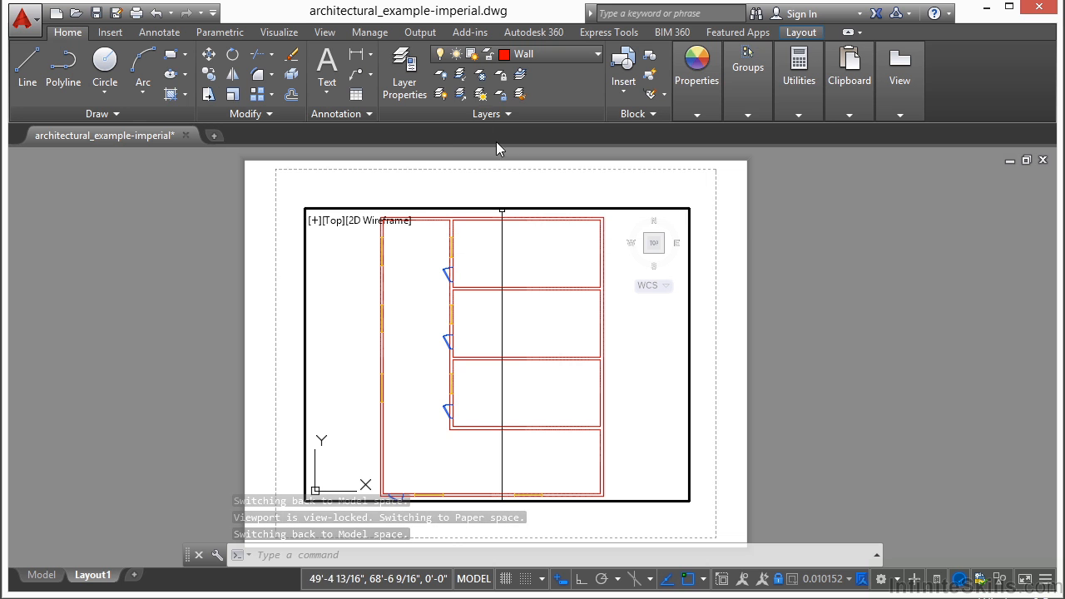
Freeze the Windows layer in the Layout1 viewport by picking a window, and return to paper space
{"action": "left_click", "coordinate": [482, 82]}
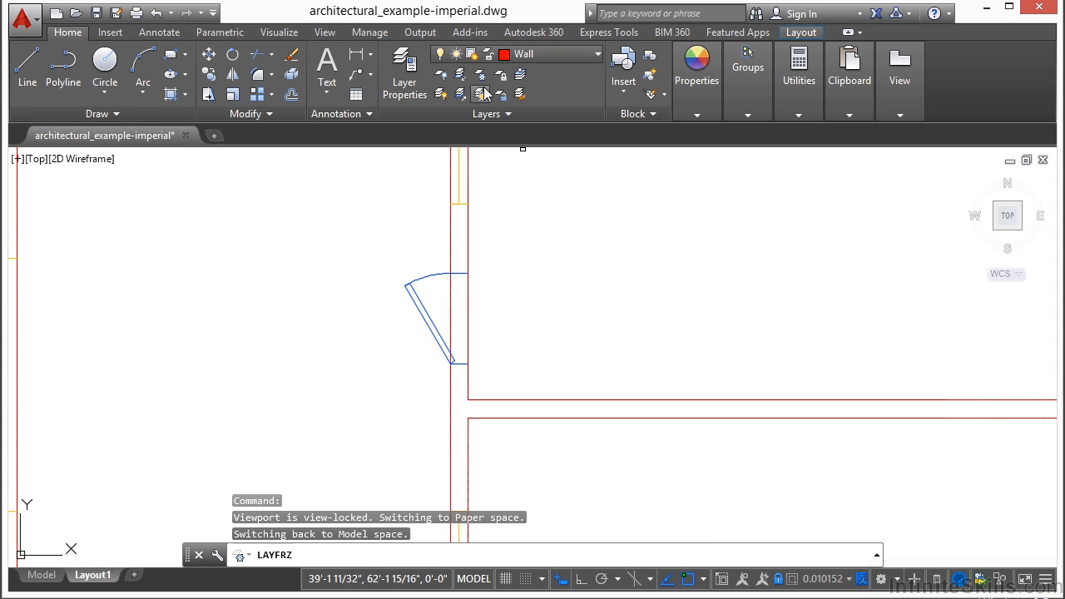
{"action": "left_click", "coordinate": [458, 194]}
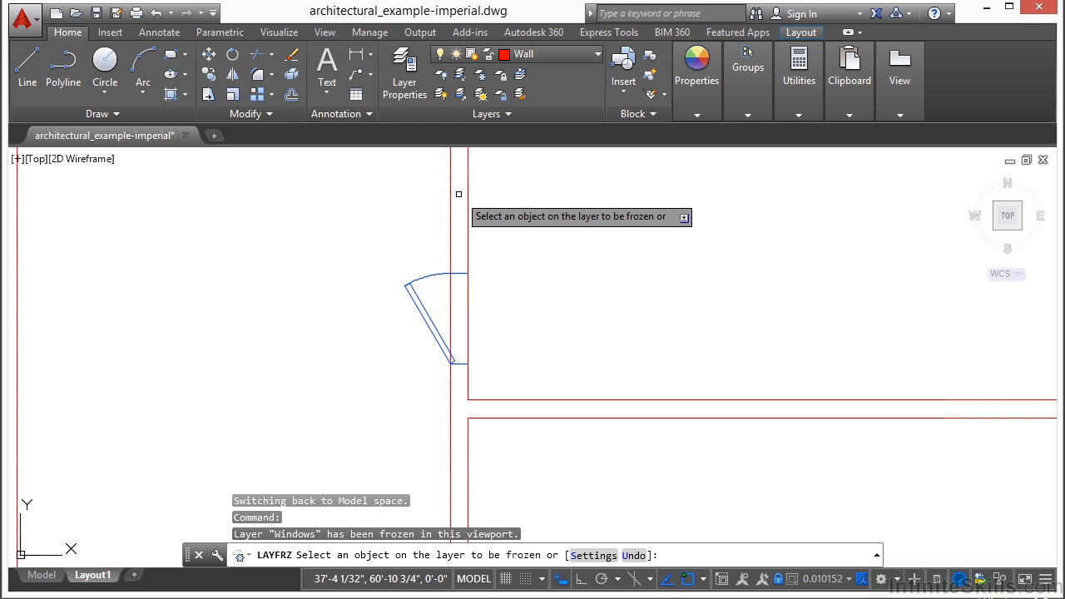
{"action": "key", "text": "Return"}
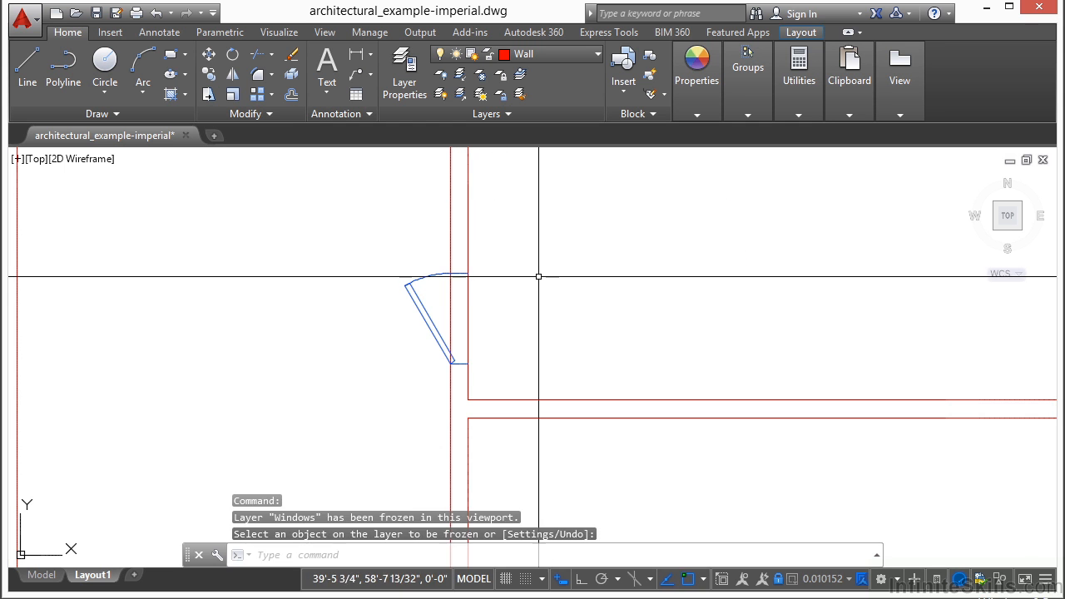
{"action": "scroll", "coordinate": [544, 324], "scroll_direction": "down", "scroll_amount": 5}
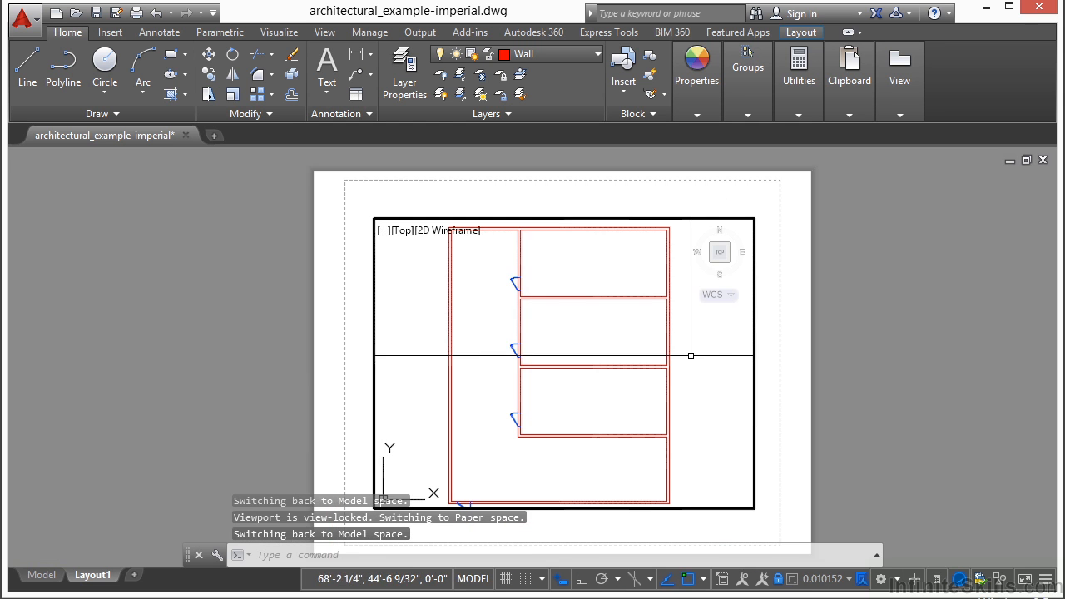
{"action": "double_click", "coordinate": [283, 385]}
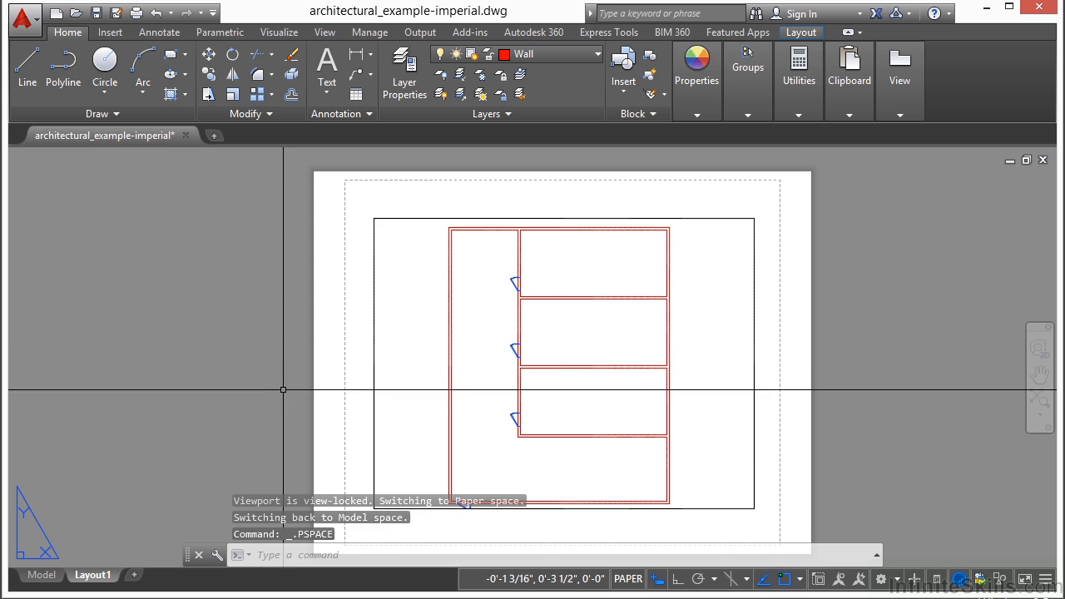
Check the windows in model space and return to Layout1
{"action": "left_click", "coordinate": [50, 576]}
{"action": "scroll", "coordinate": [440, 217], "scroll_direction": "down", "scroll_amount": 4}
{"action": "left_click", "coordinate": [92, 575]}
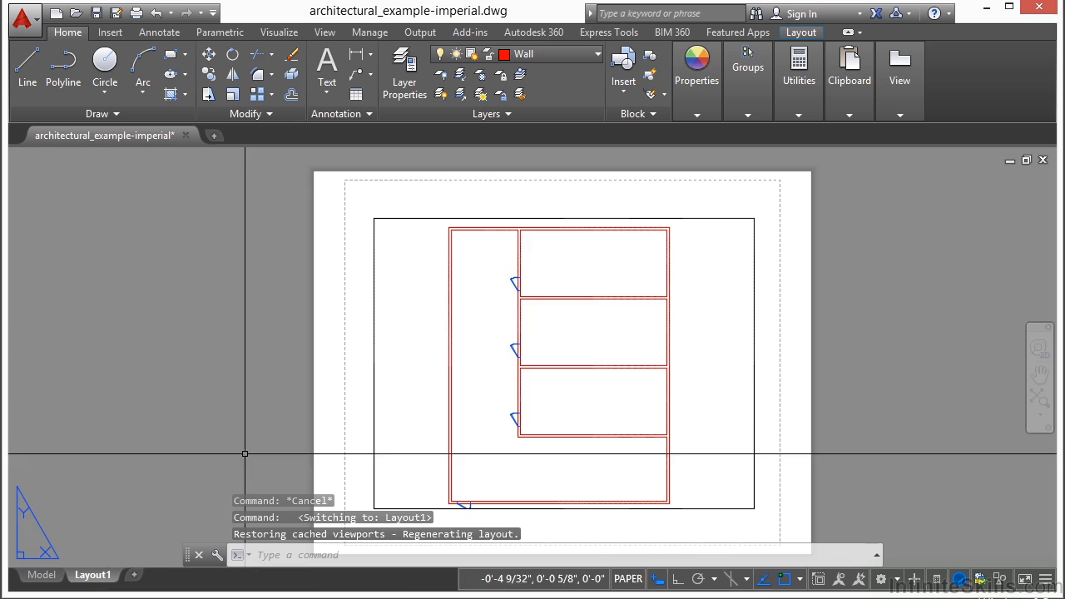
Turn off the Doors layer by picking a door inside the Layout1 viewport, and return to paper space
{"action": "double_click", "coordinate": [535, 350]}
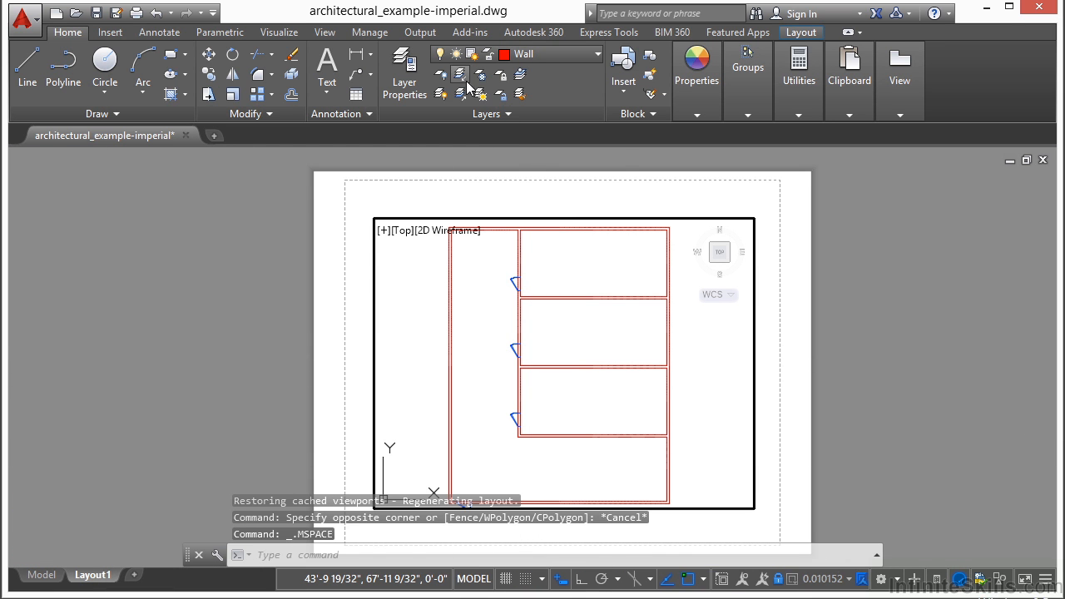
{"action": "left_click", "coordinate": [440, 76]}
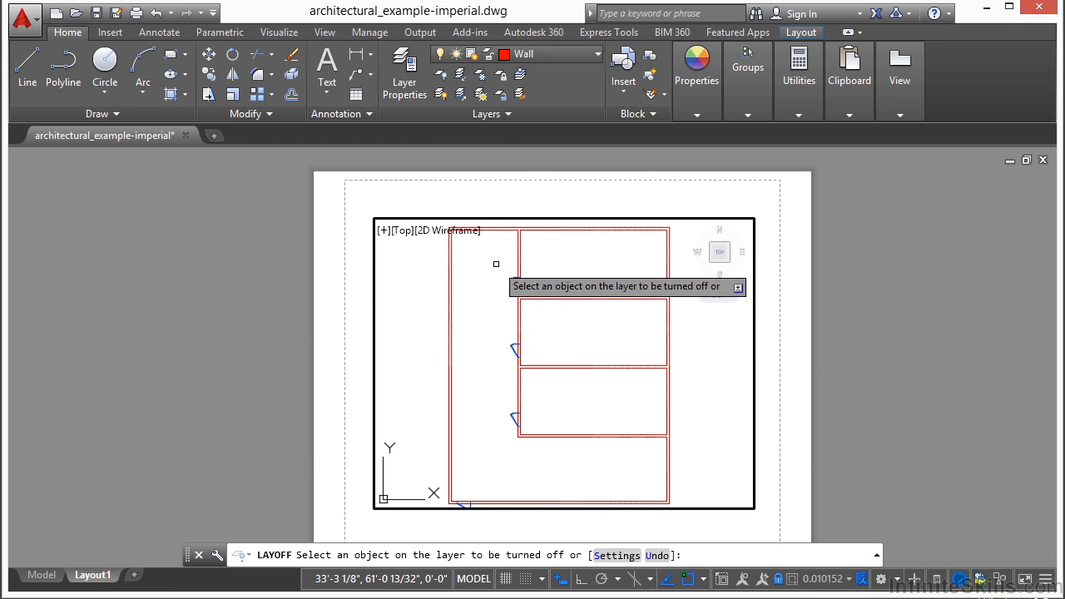
{"action": "left_click", "coordinate": [515, 285]}
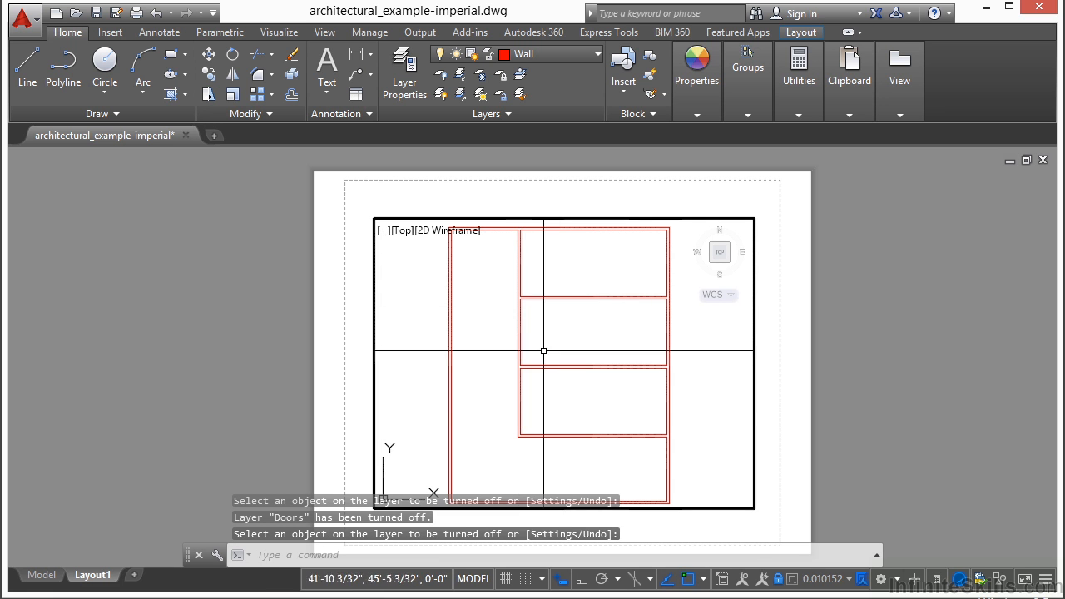
{"action": "double_click", "coordinate": [349, 350]}
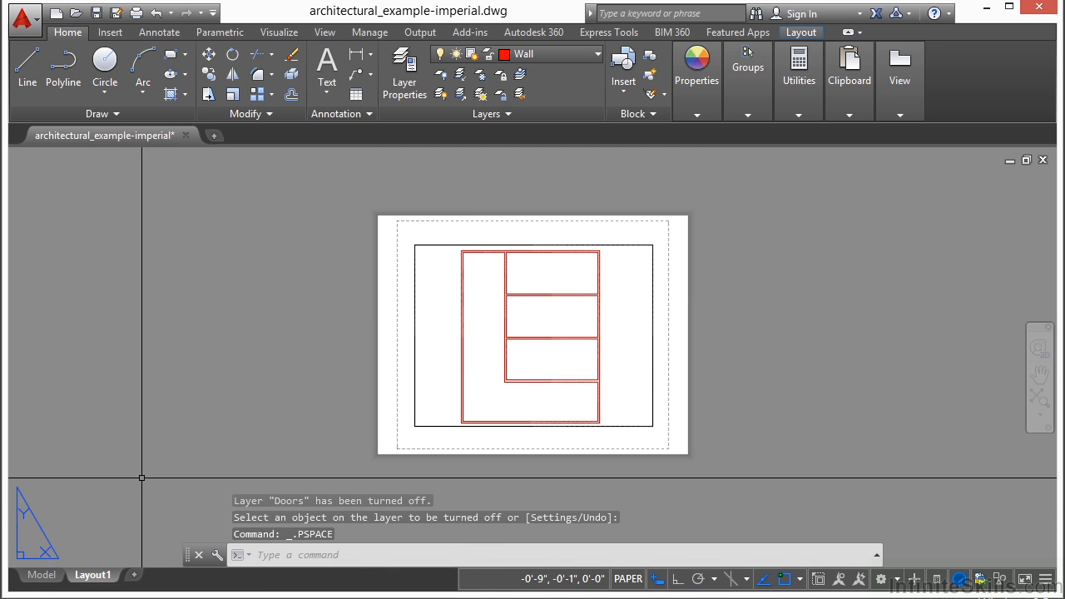
Switch to model space and lock the Wall layer by picking the plan's upper wall
{"action": "left_click", "coordinate": [40, 574]}
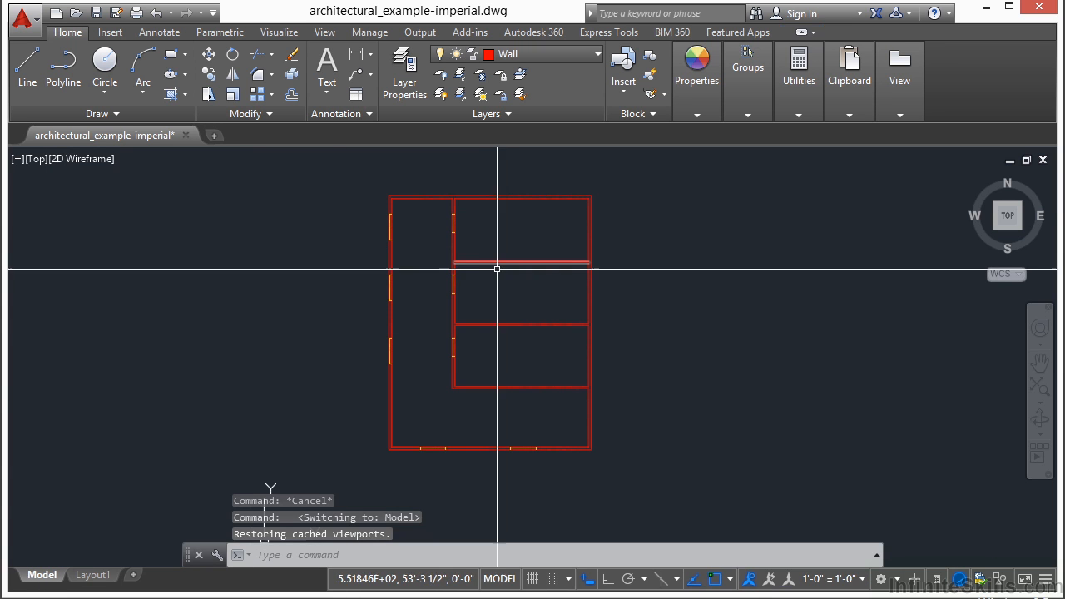
{"action": "scroll", "coordinate": [465, 261], "scroll_direction": "up", "scroll_amount": 3}
{"action": "scroll", "coordinate": [483, 274], "scroll_direction": "down", "scroll_amount": 3}
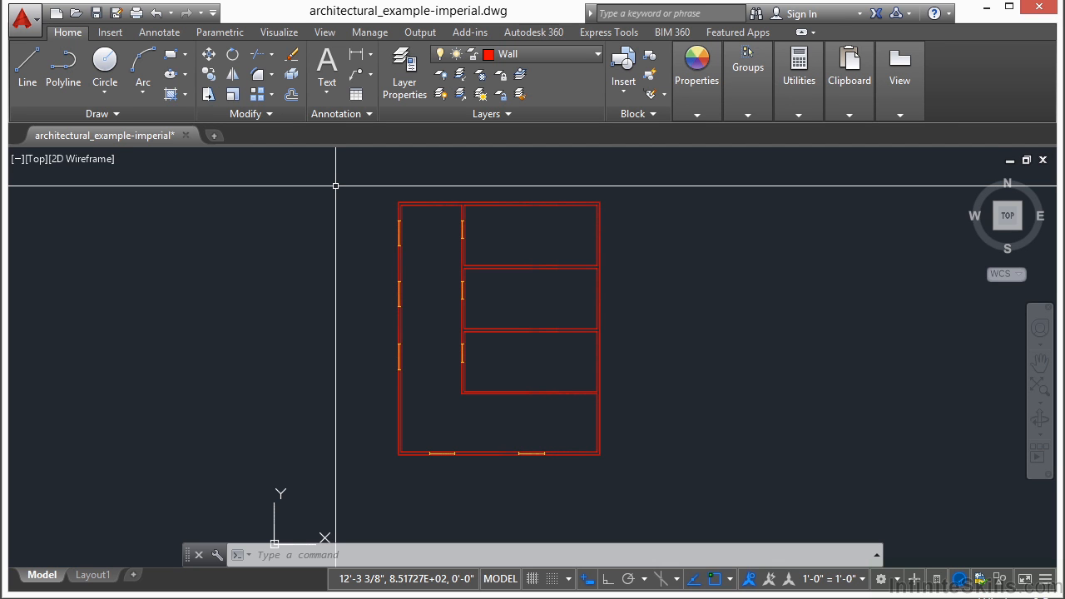
{"action": "left_click", "coordinate": [441, 204]}
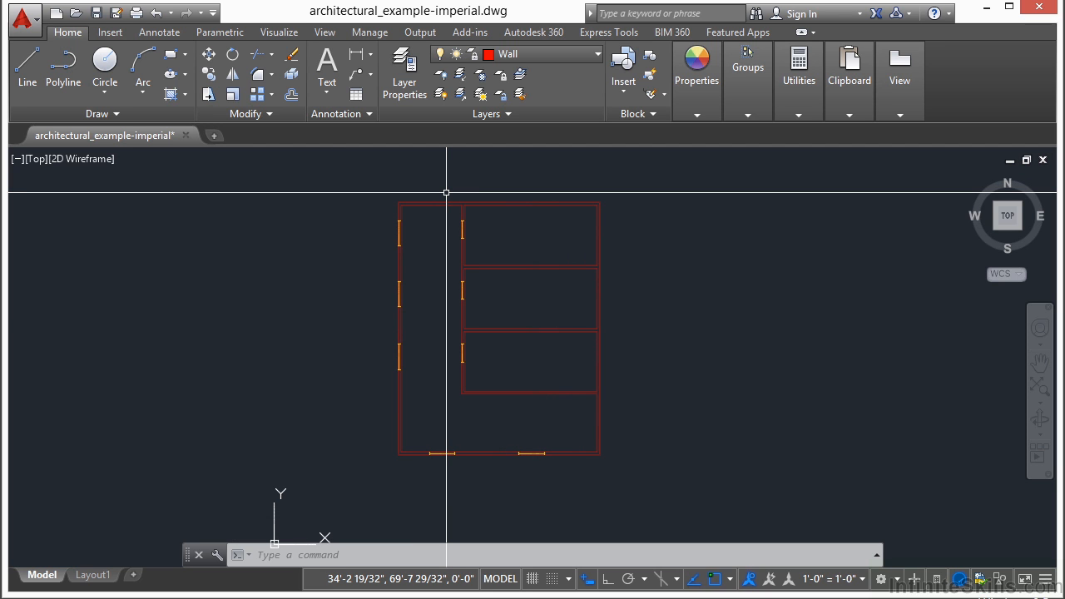
Try to move the locked upper wall lines using crossing selections with the Move command
{"action": "type", "text": "m"}
{"action": "key", "text": "Return"}
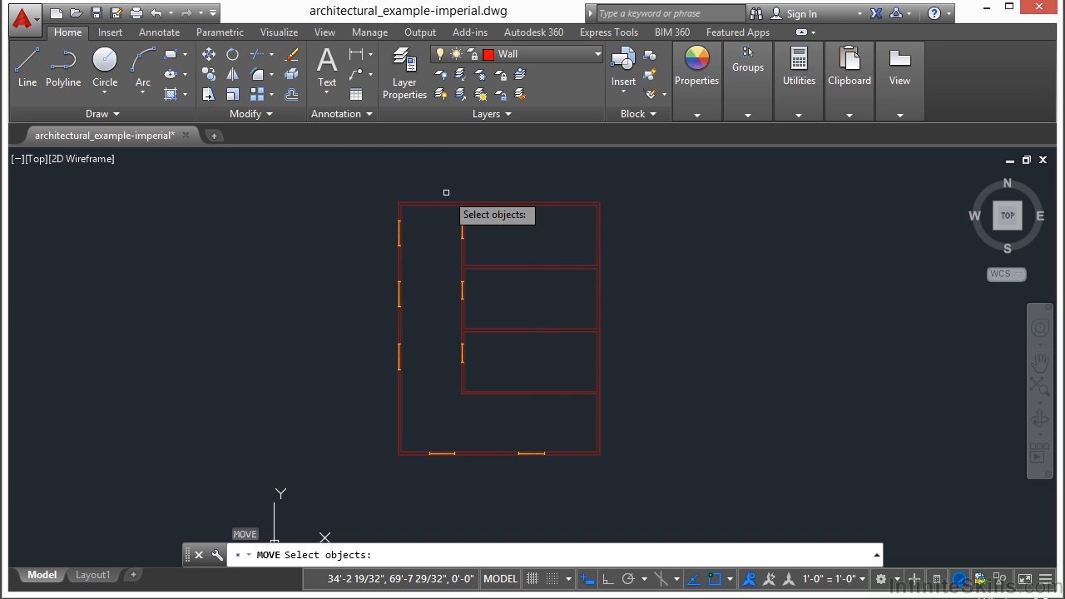
{"action": "left_click", "coordinate": [447, 183]}
{"action": "left_click", "coordinate": [440, 215]}
{"action": "left_click", "coordinate": [430, 220]}
{"action": "left_click", "coordinate": [430, 264]}
{"action": "key", "text": "Return"}
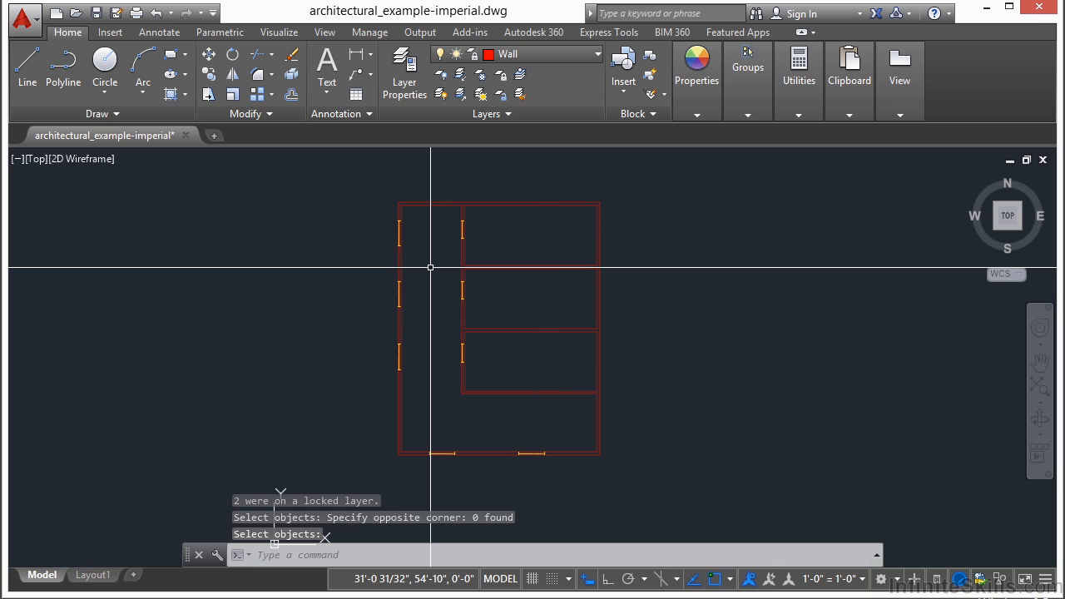